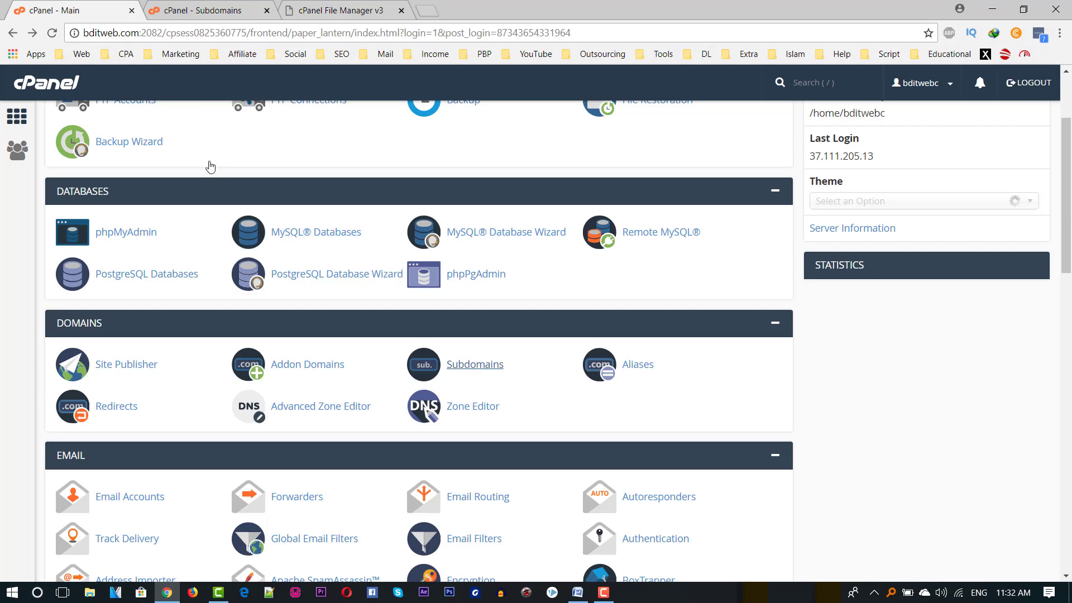
Locate the Subdomains function in the Domains section of the cPanel home page and switch to the open Subdomains page
{"action": "scroll", "coordinate": [399, 253], "scroll_direction": "up", "scroll_amount": 3}
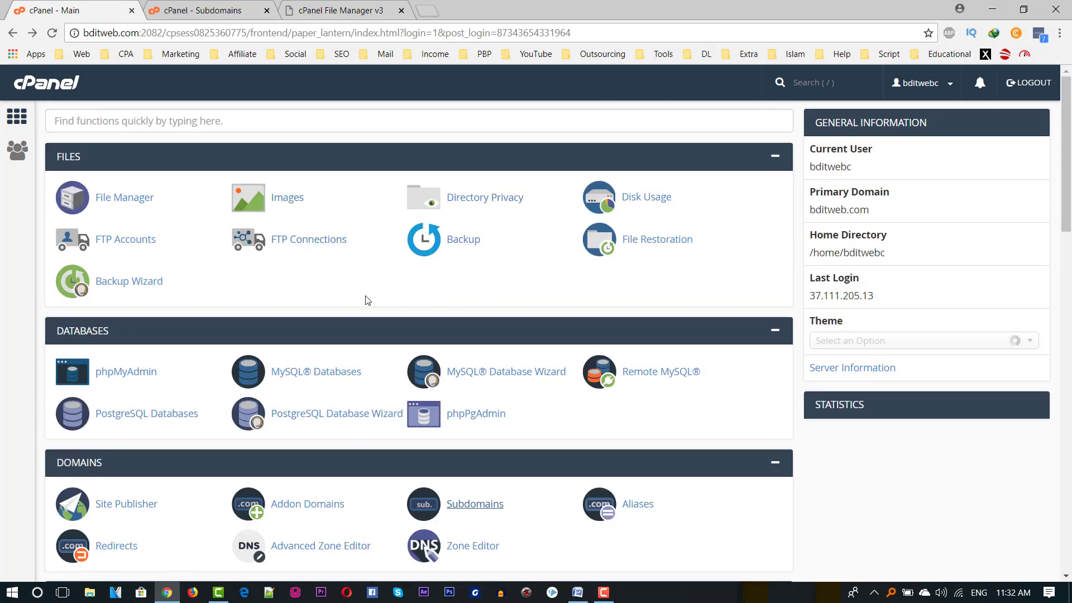
{"action": "scroll", "coordinate": [367, 300], "scroll_direction": "down", "scroll_amount": 3}
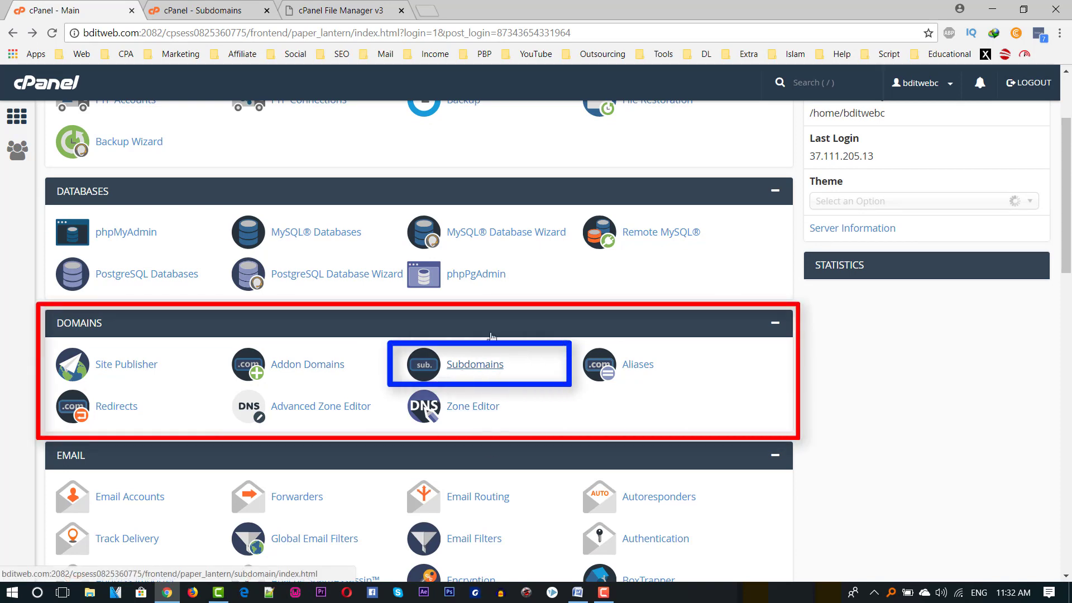
{"action": "left_click", "coordinate": [203, 10]}
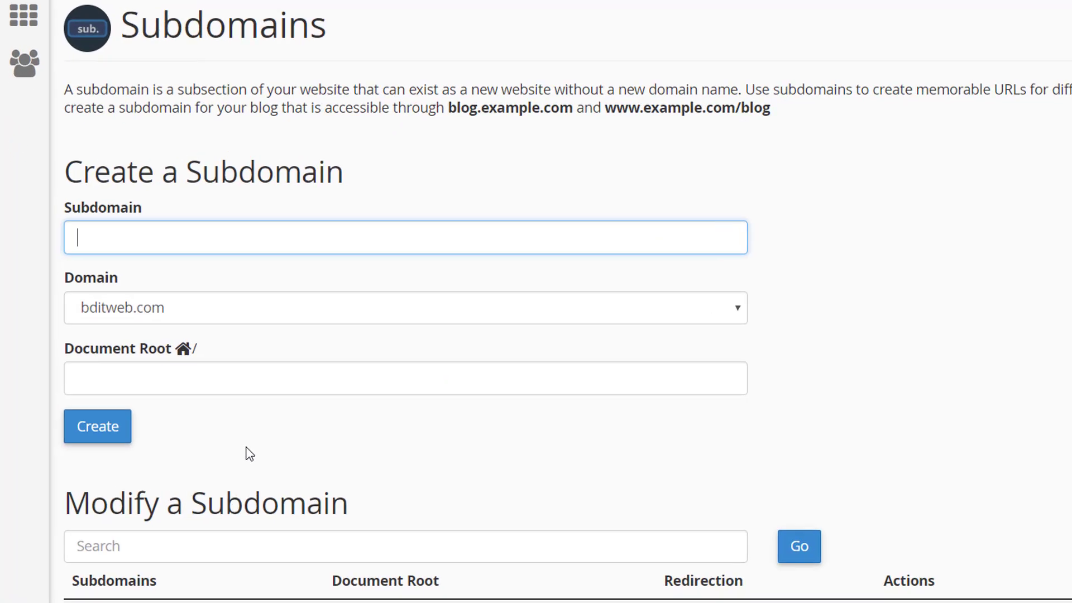
Name the new subdomain blog and choose bditweb.com as its domain
{"action": "left_click", "coordinate": [134, 243]}
{"action": "left_click", "coordinate": [206, 201]}
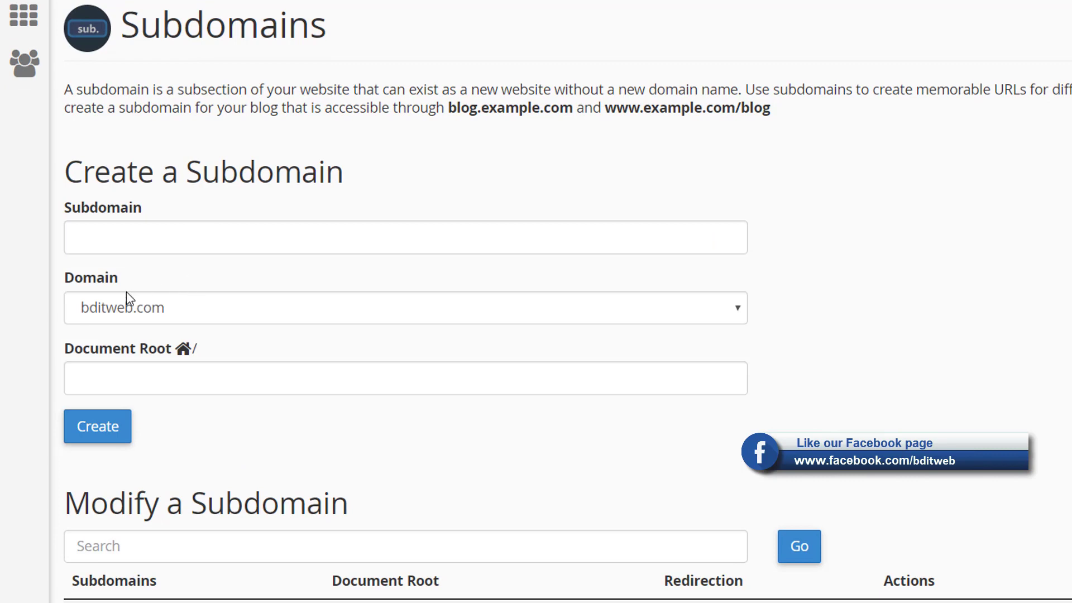
{"action": "left_click", "coordinate": [129, 305]}
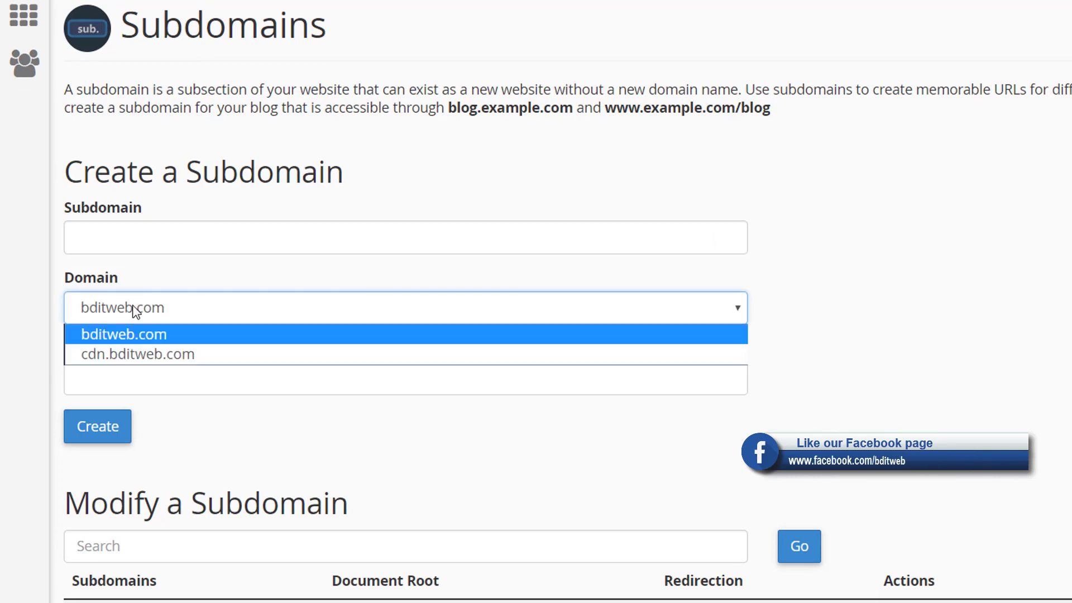
{"action": "left_click", "coordinate": [160, 239]}
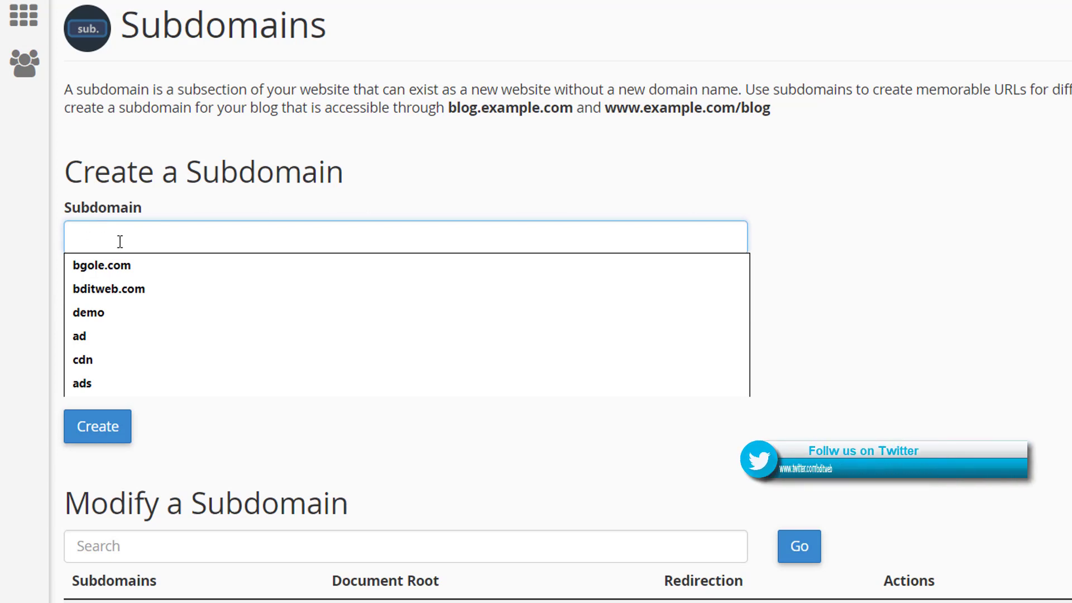
{"action": "type", "text": "blog"}
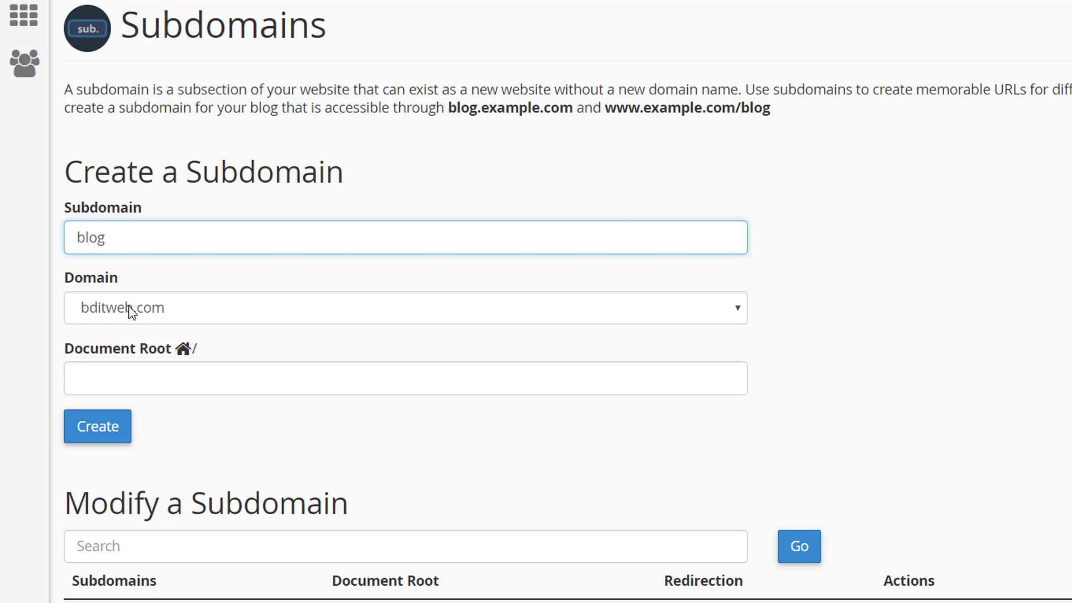
{"action": "left_click", "coordinate": [131, 308]}
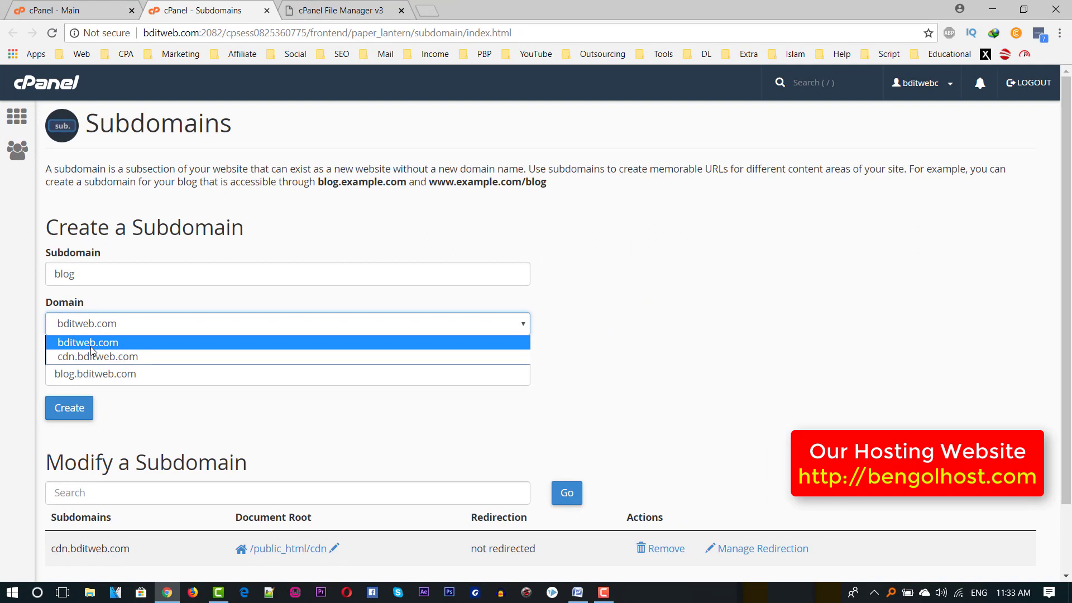
{"action": "left_click", "coordinate": [92, 343]}
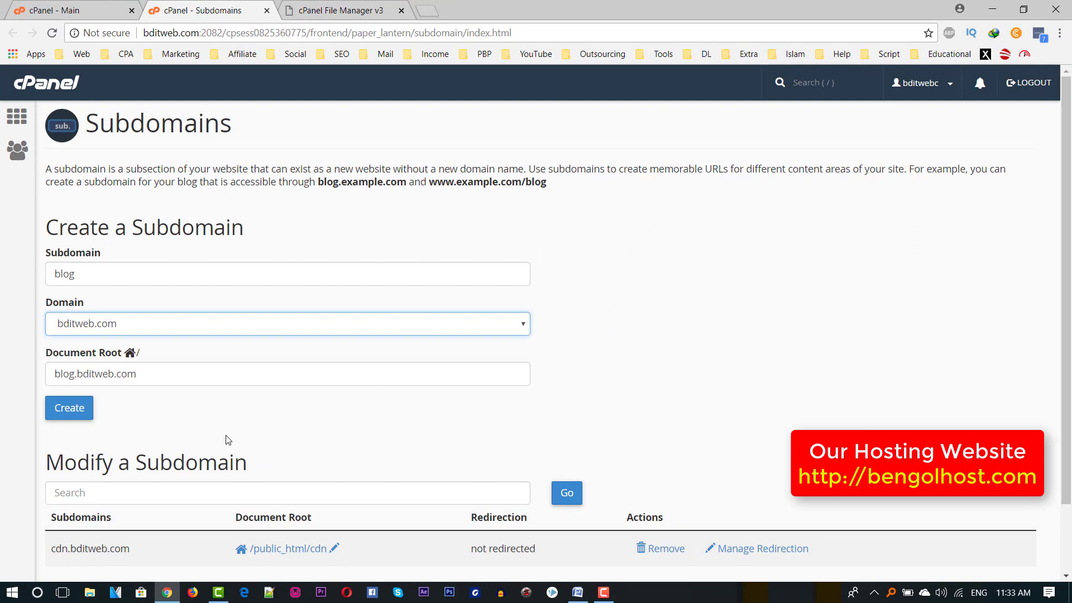
Compare the new subdomain's suggested document root with the public_html directory in File Manager
{"action": "left_click", "coordinate": [134, 382]}
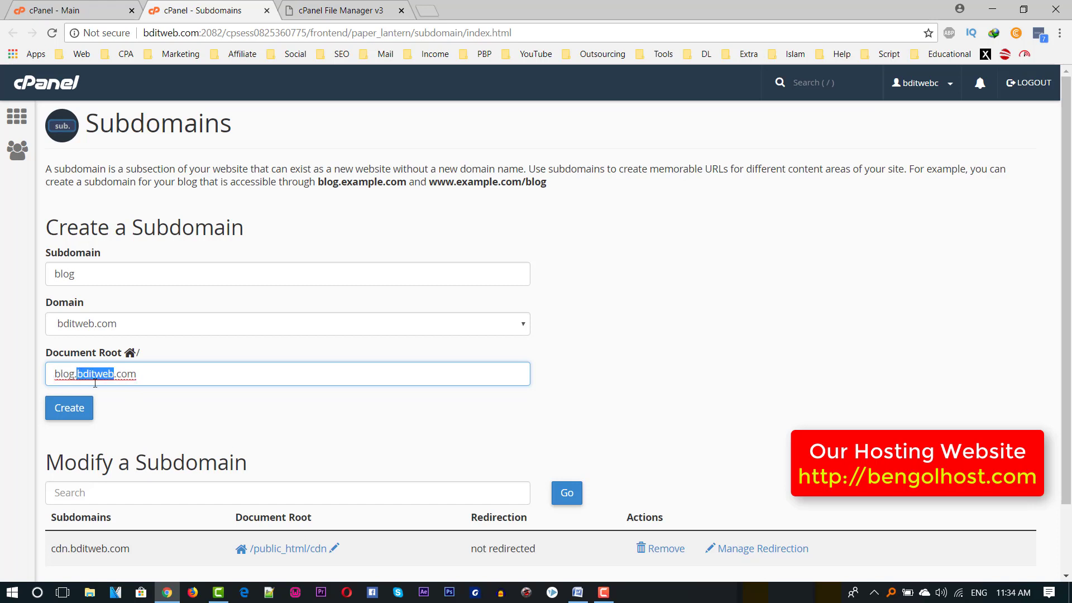
{"action": "triple_click", "coordinate": [95, 383]}
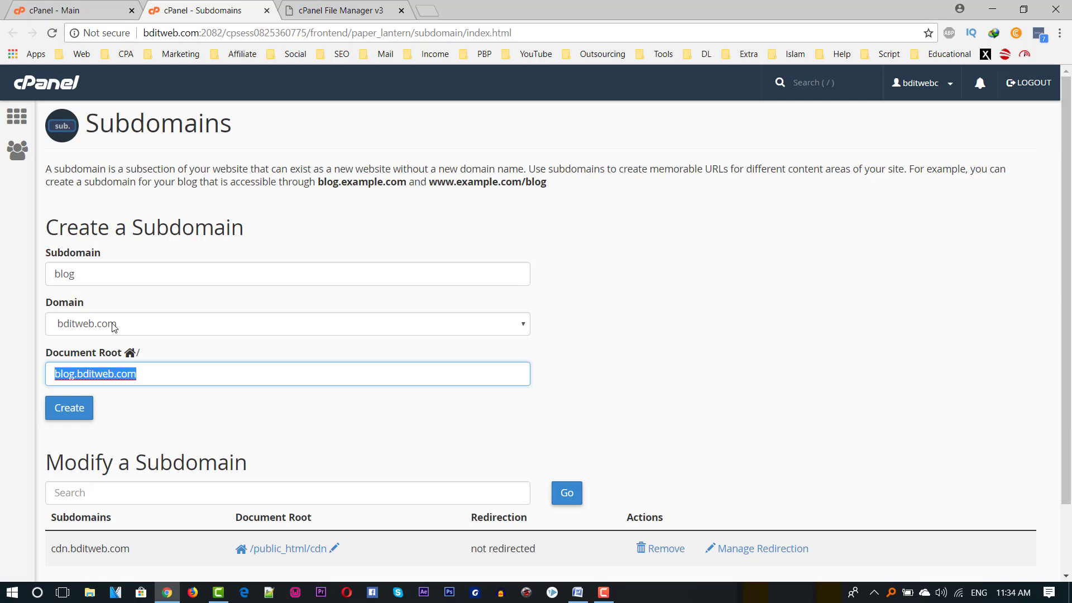
{"action": "triple_click", "coordinate": [112, 371]}
{"action": "left_click", "coordinate": [73, 10]}
{"action": "left_click", "coordinate": [218, 10]}
{"action": "left_click", "coordinate": [360, 7]}
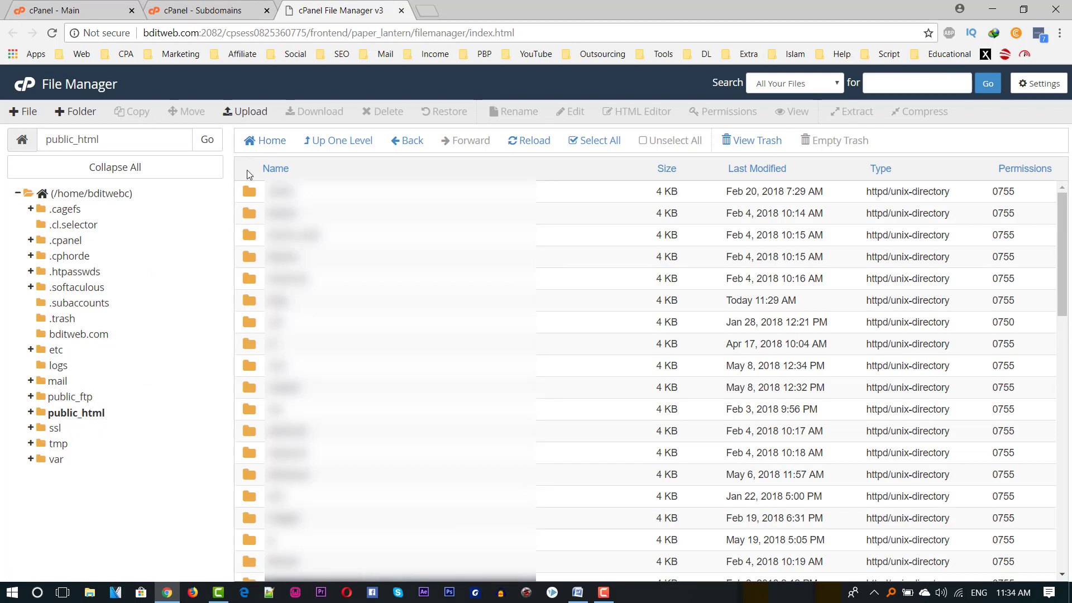
{"action": "left_click", "coordinate": [165, 6]}
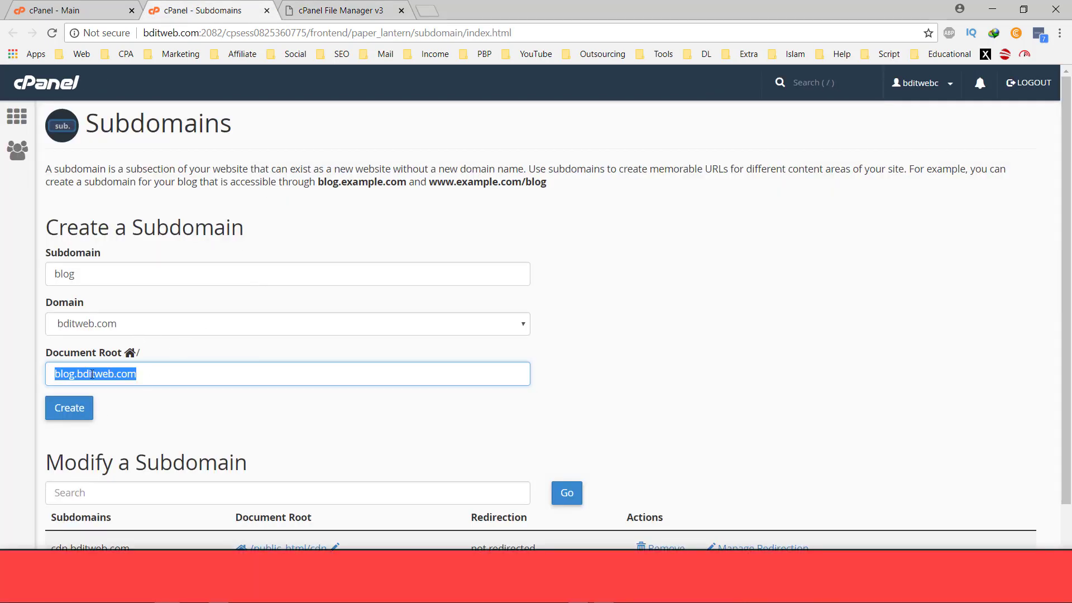
{"action": "key", "text": "shift+Tab"}
{"action": "key", "text": "shift+Tab"}
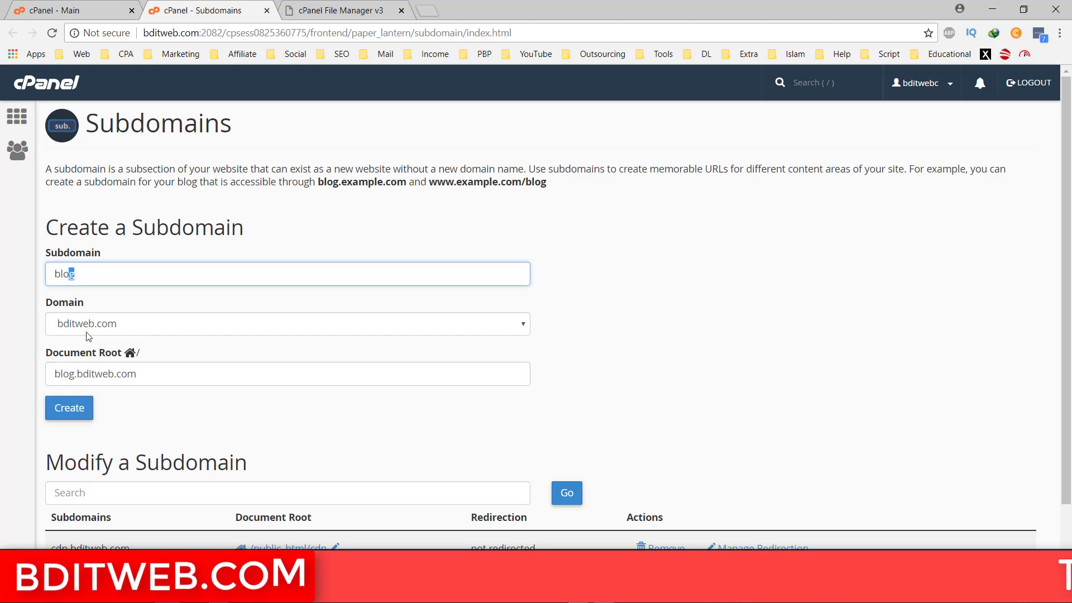
{"action": "left_click", "coordinate": [62, 375]}
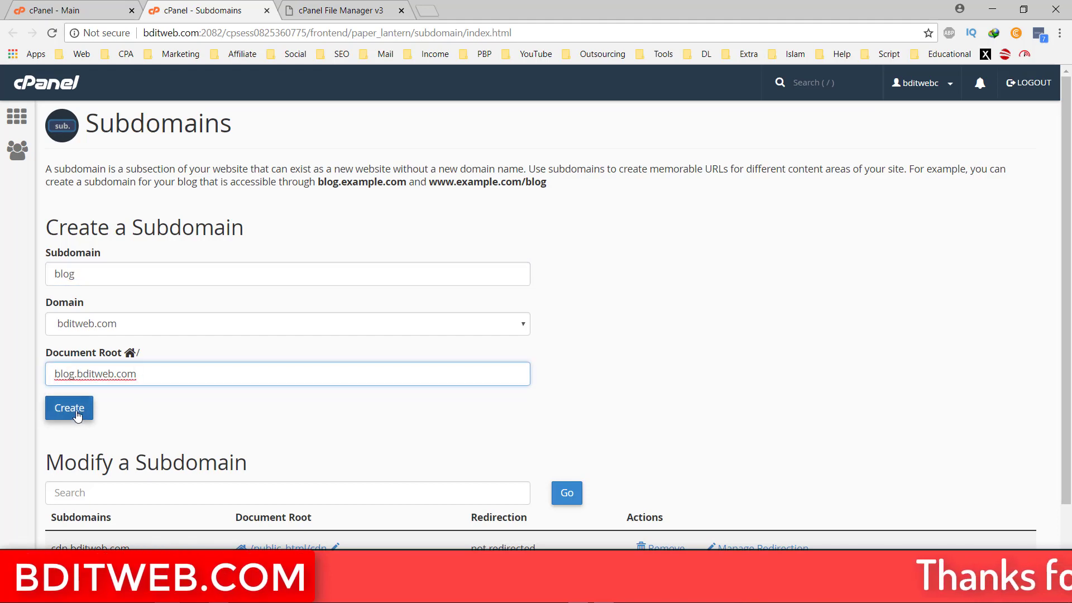
{"action": "left_click", "coordinate": [334, 10]}
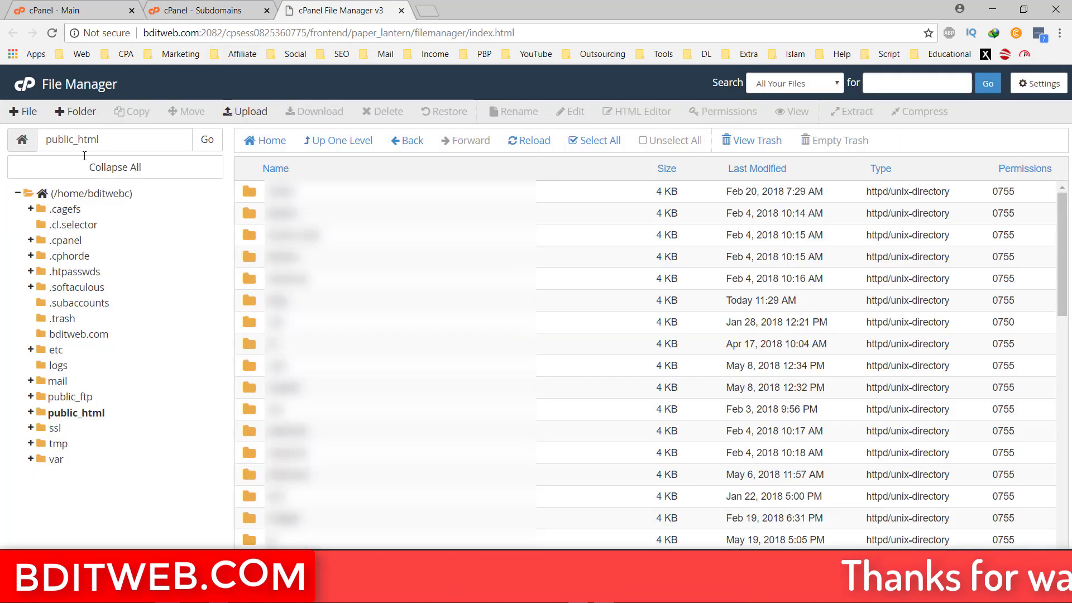
{"action": "left_click", "coordinate": [116, 137]}
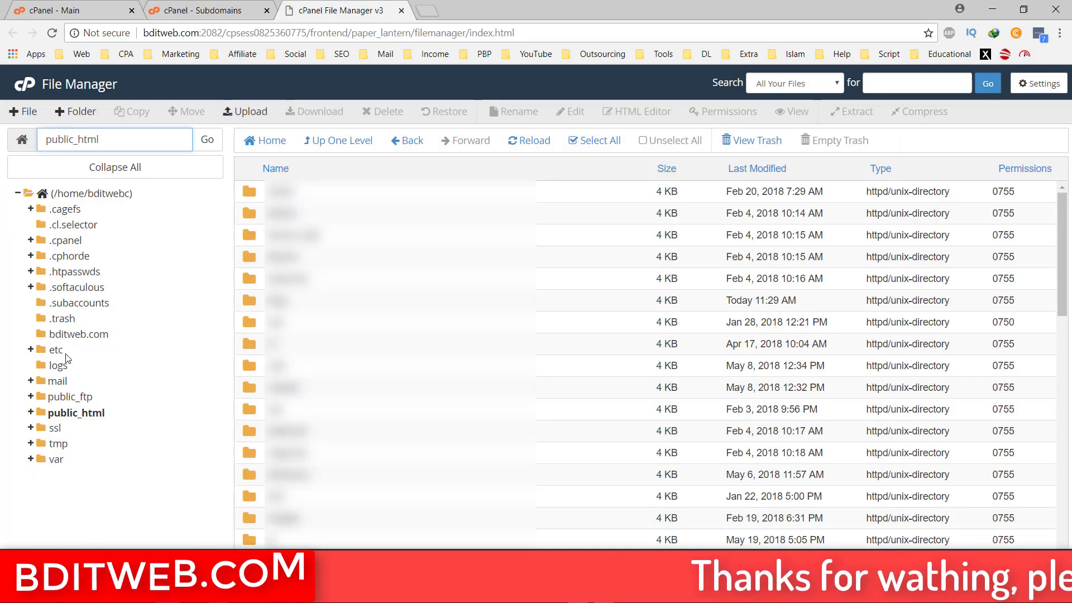
{"action": "key", "text": "ctrl+shift+Tab"}
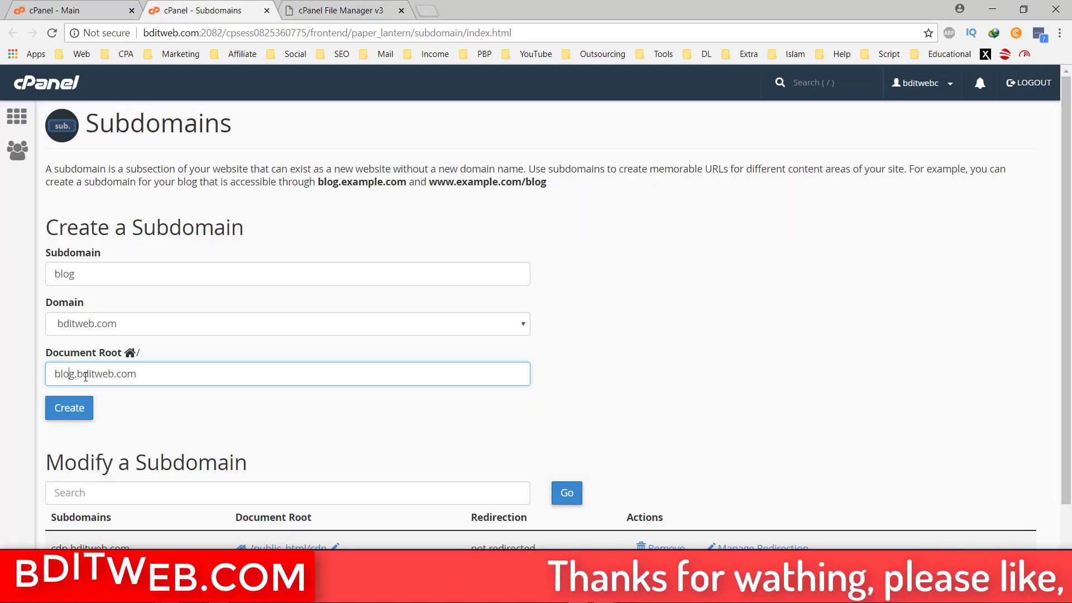
{"action": "left_click", "coordinate": [324, 11]}
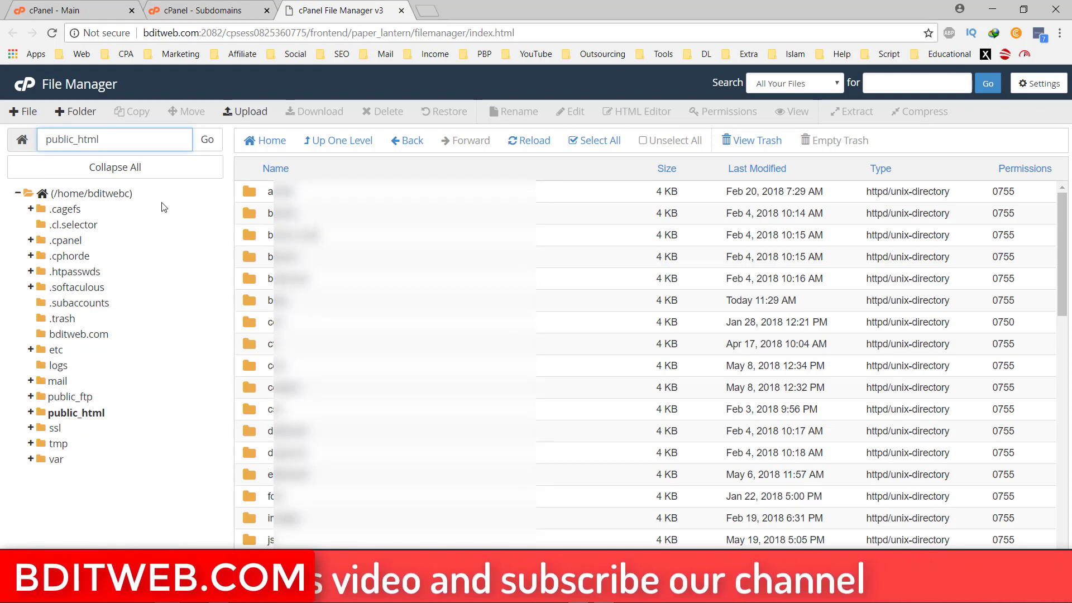
{"action": "left_click", "coordinate": [59, 111]}
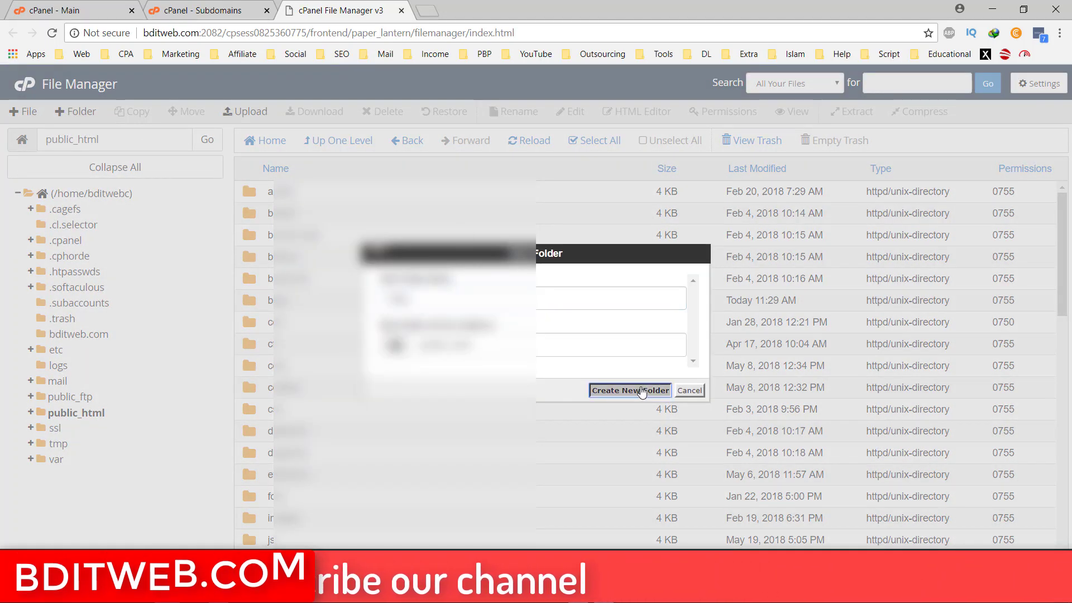
{"action": "left_click", "coordinate": [690, 390]}
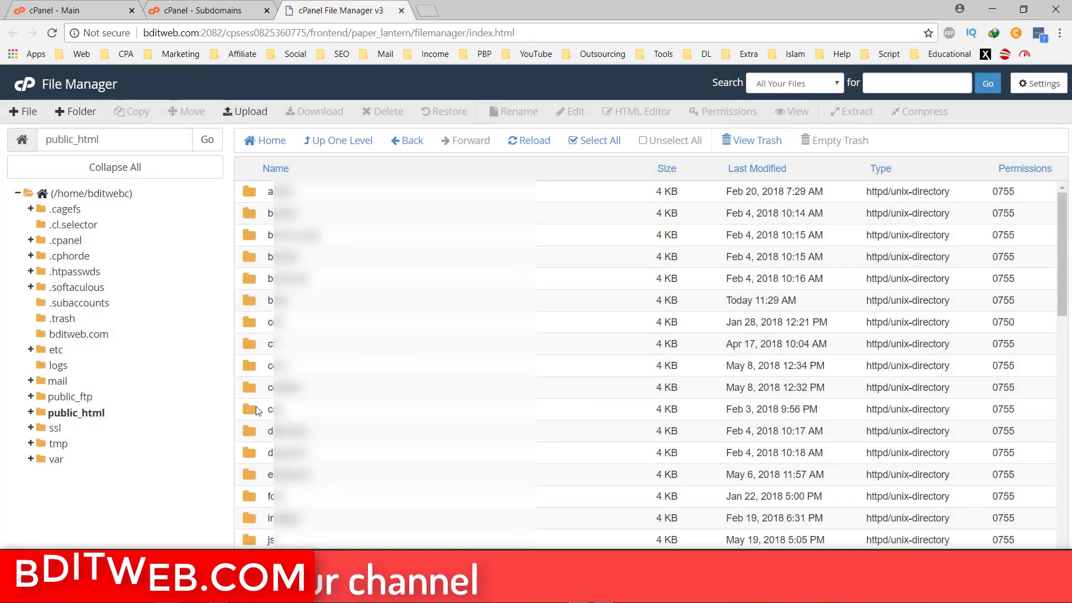
Replace the new subdomain's document root with public_html/, checking the directory name in File Manager
{"action": "left_click", "coordinate": [221, 13]}
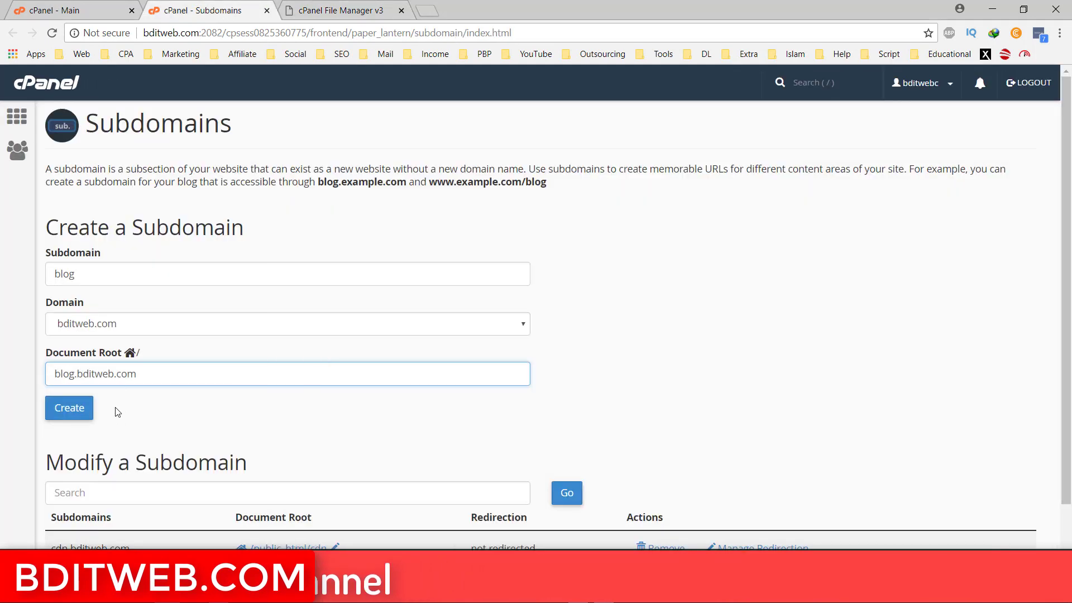
{"action": "key", "text": "ctrl+a"}
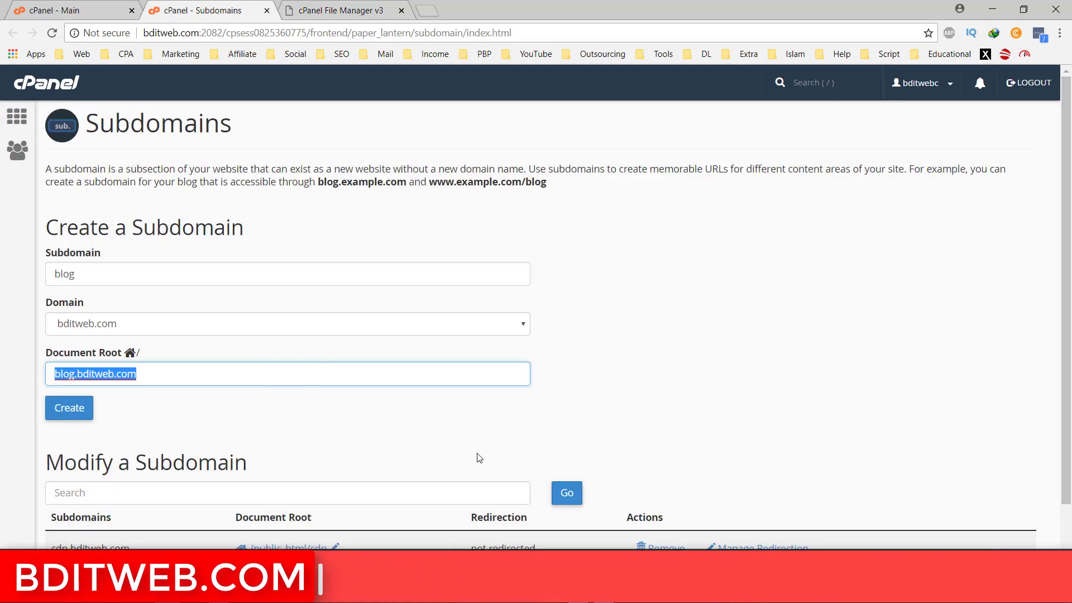
{"action": "type", "text": "p"}
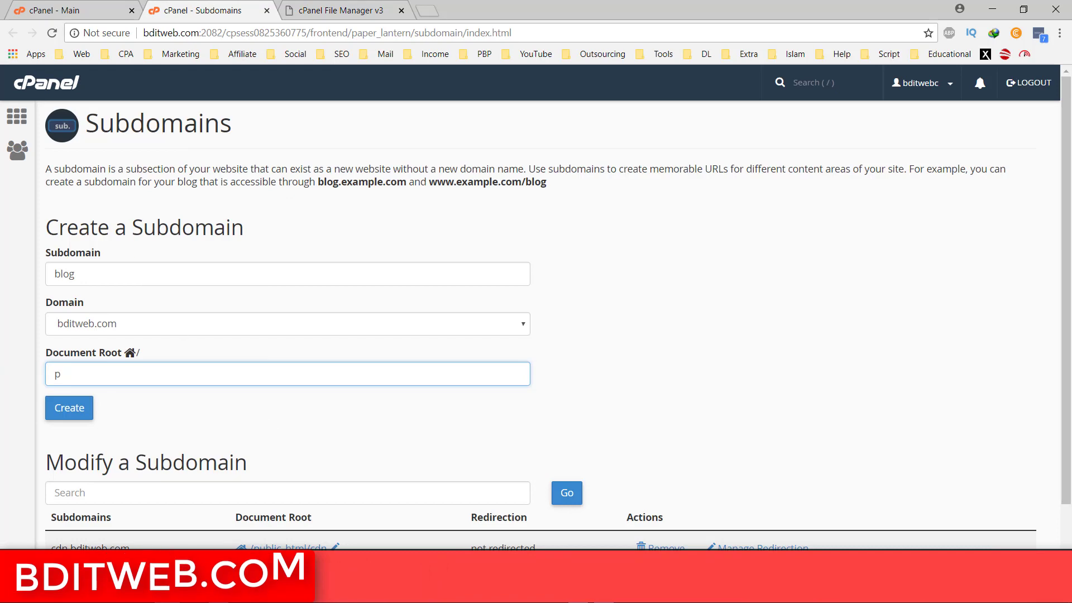
{"action": "left_click", "coordinate": [308, 8]}
{"action": "double_click", "coordinate": [72, 139]}
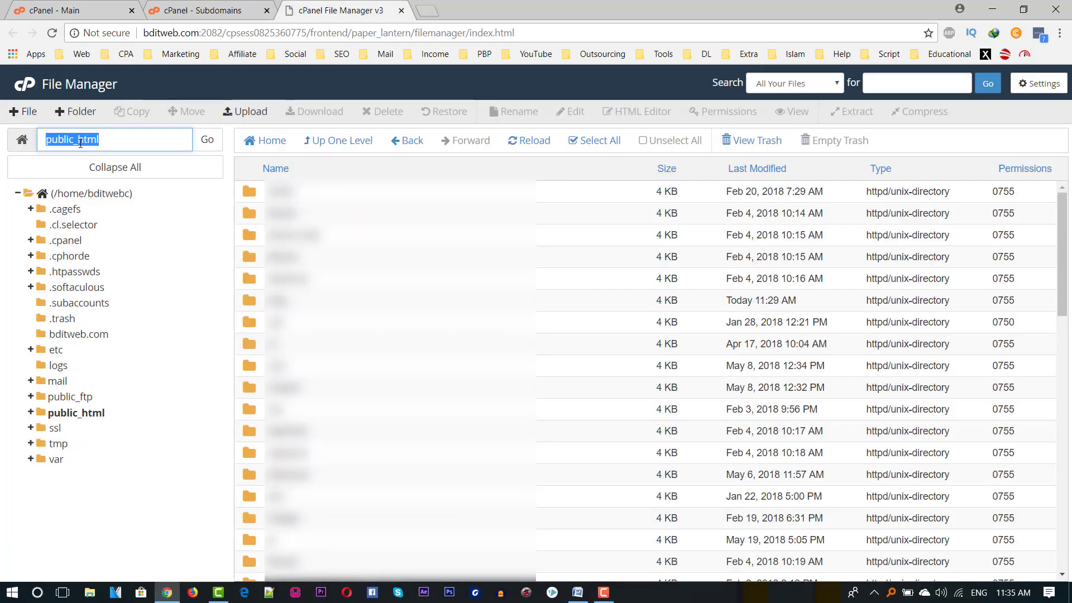
{"action": "left_click", "coordinate": [232, 6]}
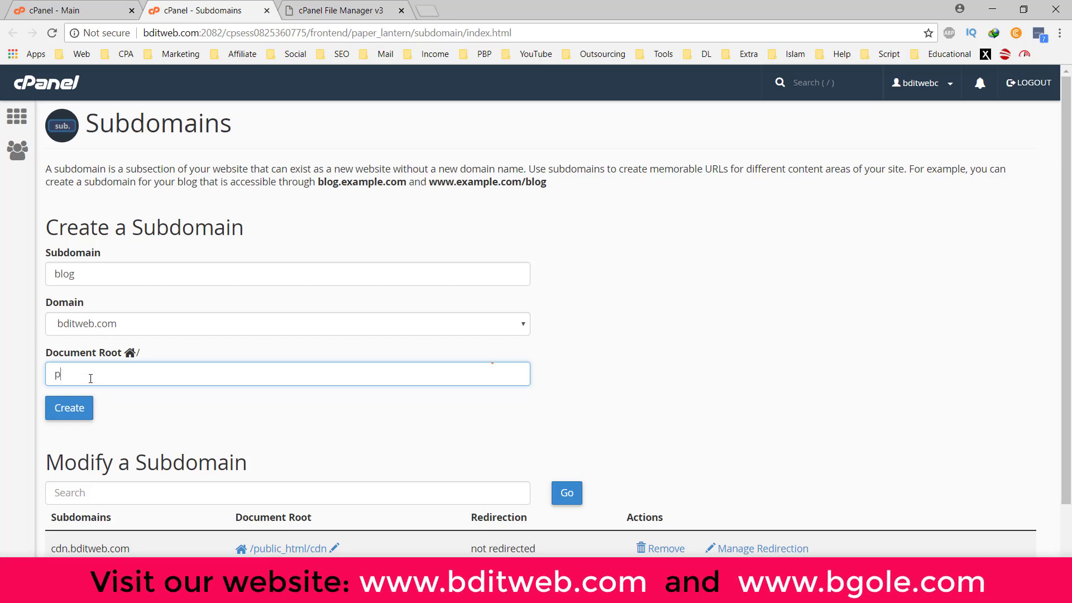
{"action": "left_click", "coordinate": [91, 379]}
{"action": "type", "text": "public_html/"}
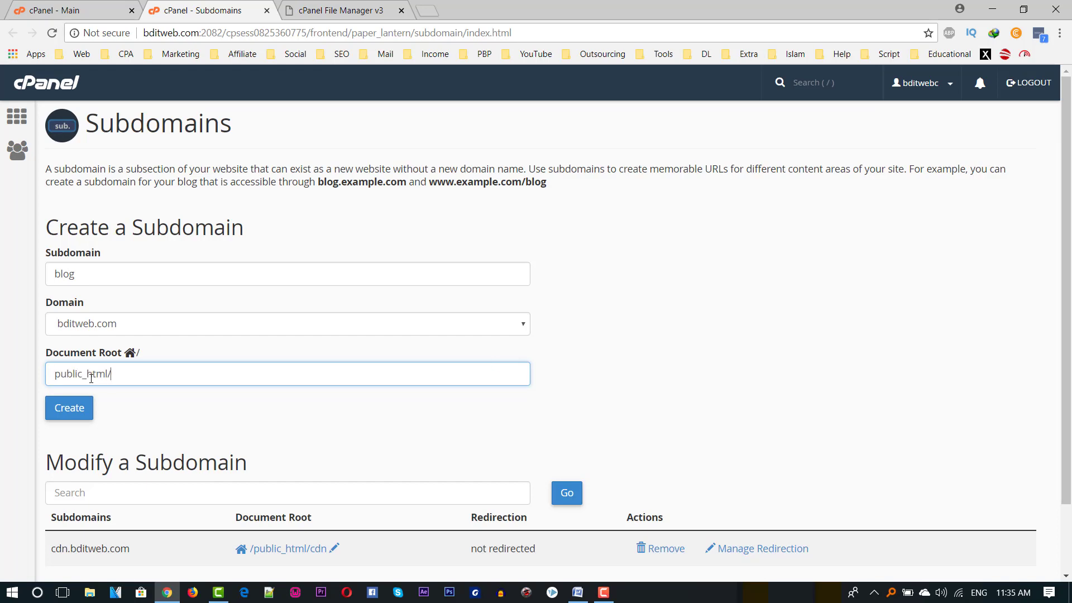
Check the target folder in File Manager, complete the document root as public_html/blog, and create the subdomain
{"action": "key", "text": "ctrl+Tab"}
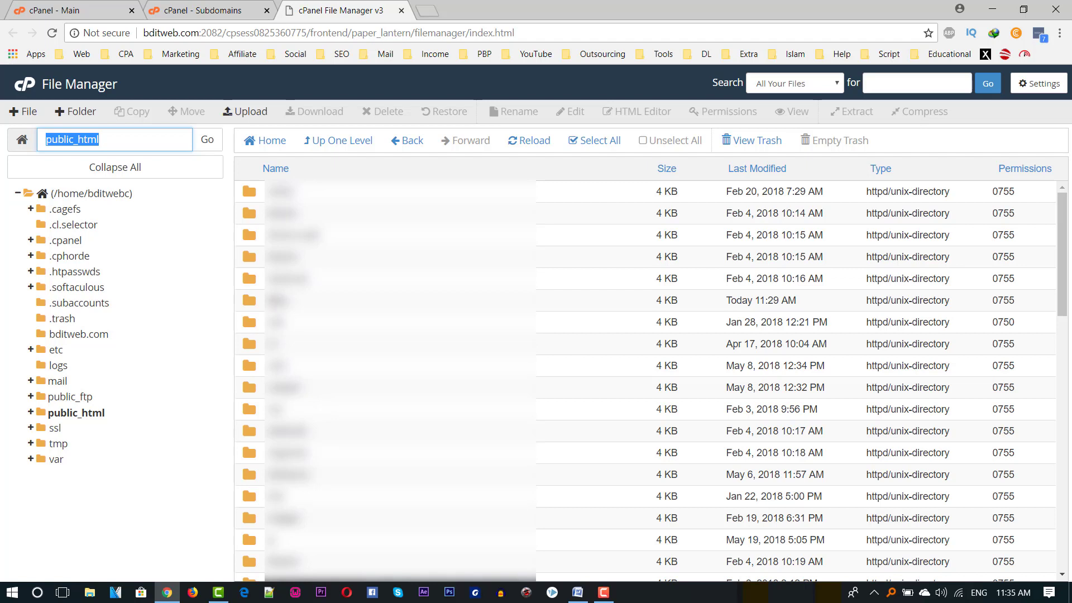
{"action": "left_click", "coordinate": [664, 300]}
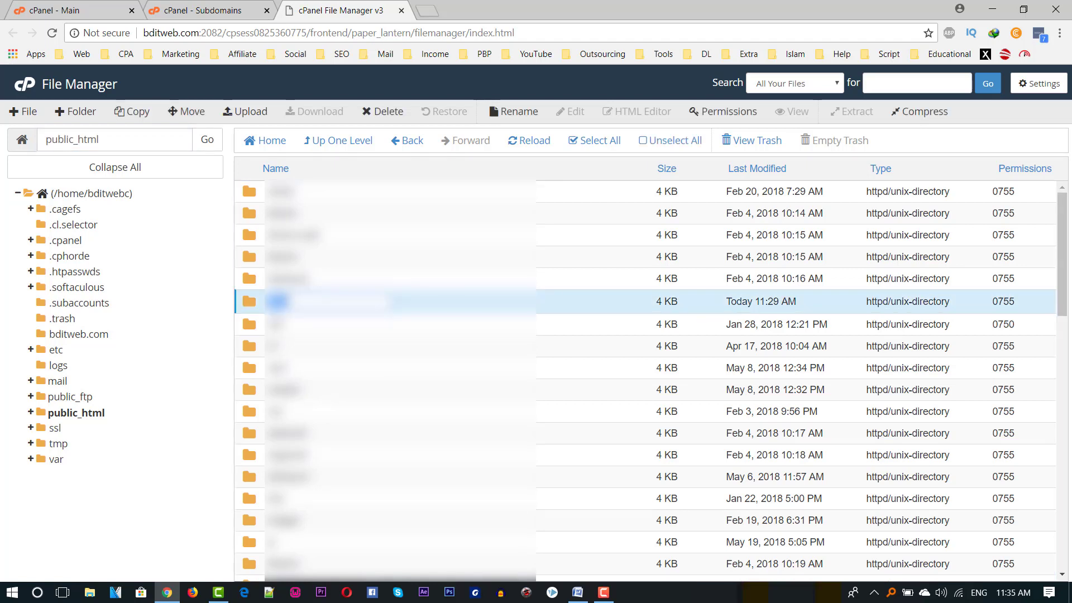
{"action": "left_click", "coordinate": [199, 13]}
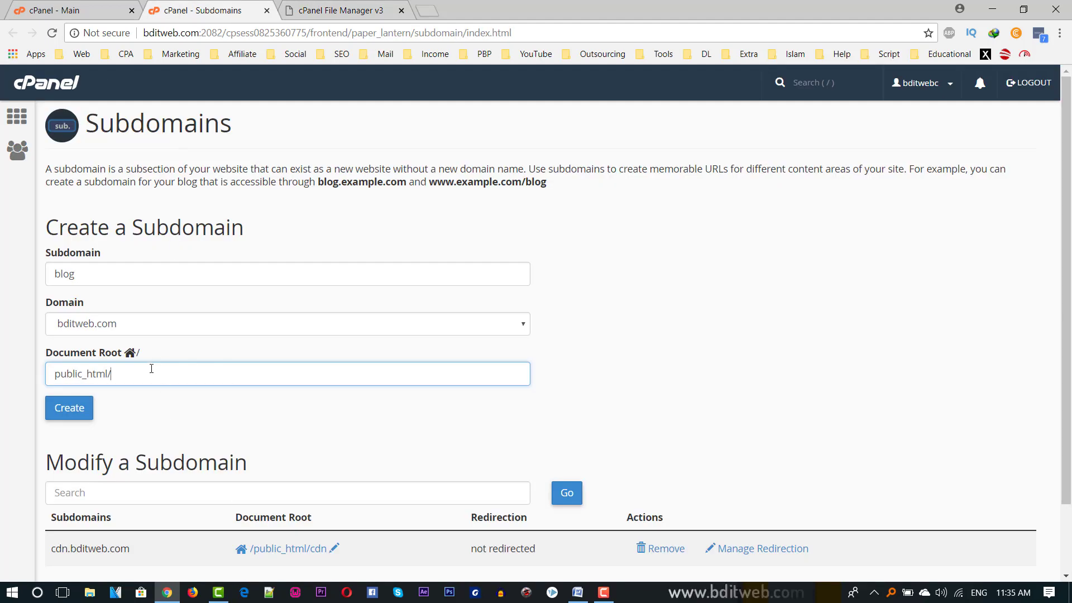
{"action": "type", "text": "blog"}
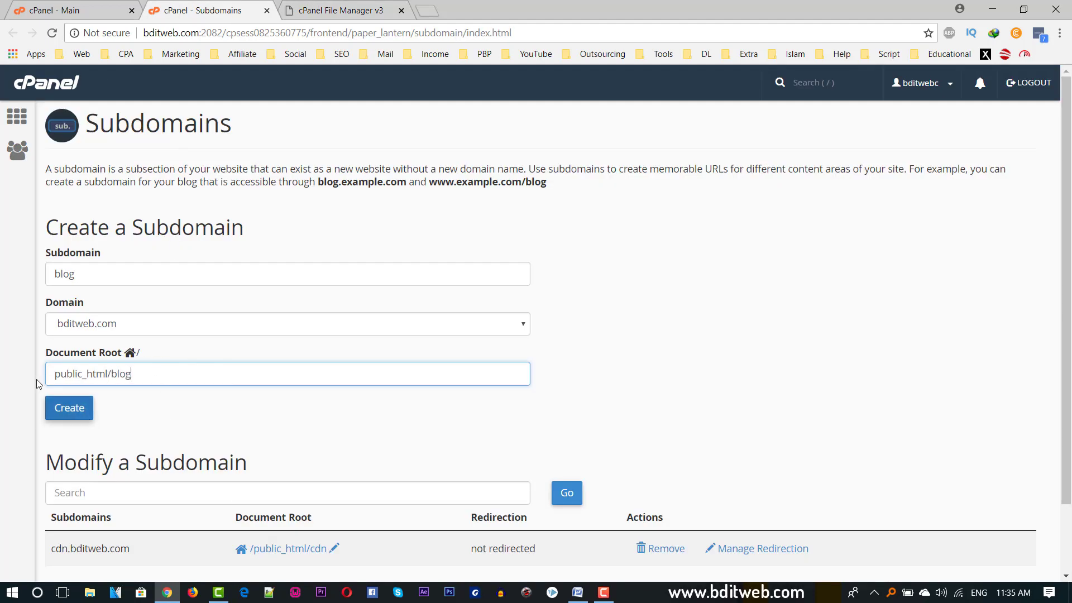
{"action": "left_click", "coordinate": [70, 414]}
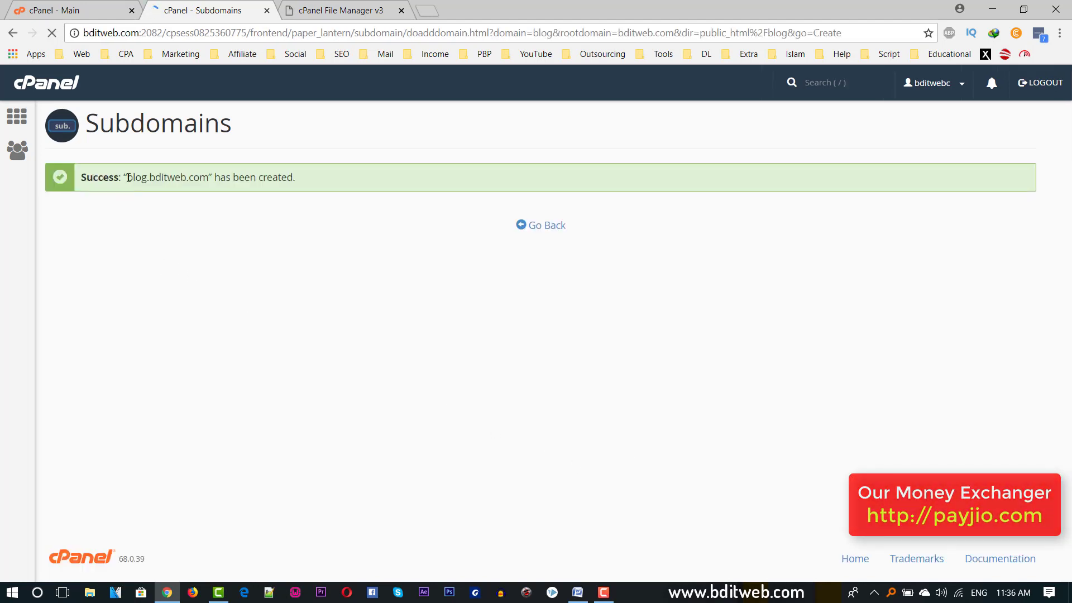
Copy the address blog.bditweb.com from the success message and return to the Subdomains page
{"action": "left_click_drag", "start_coordinate": [128, 177], "coordinate": [209, 178]}
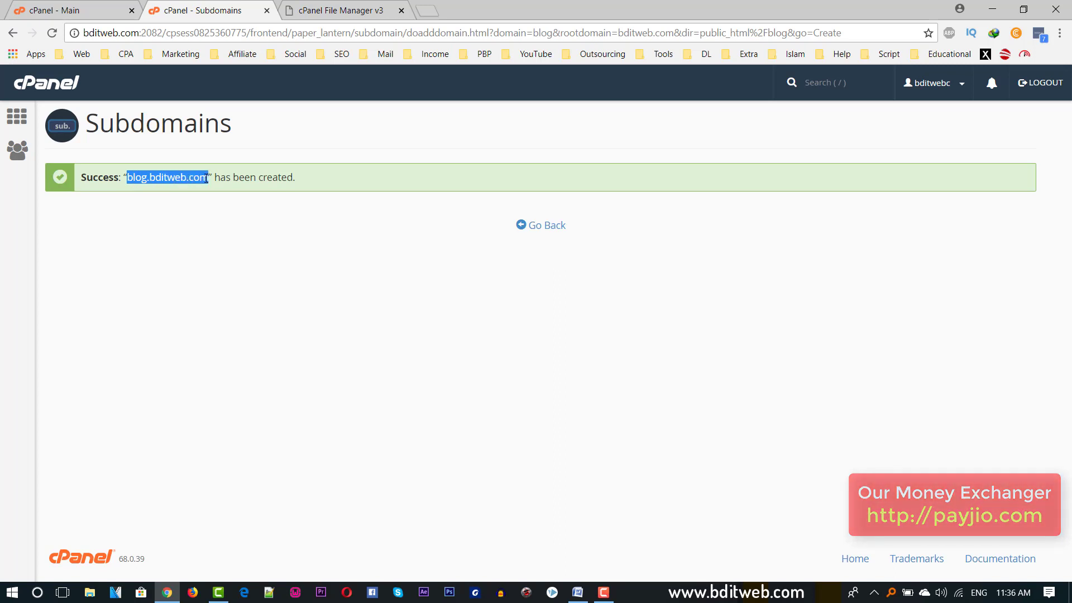
{"action": "right_click", "coordinate": [178, 177]}
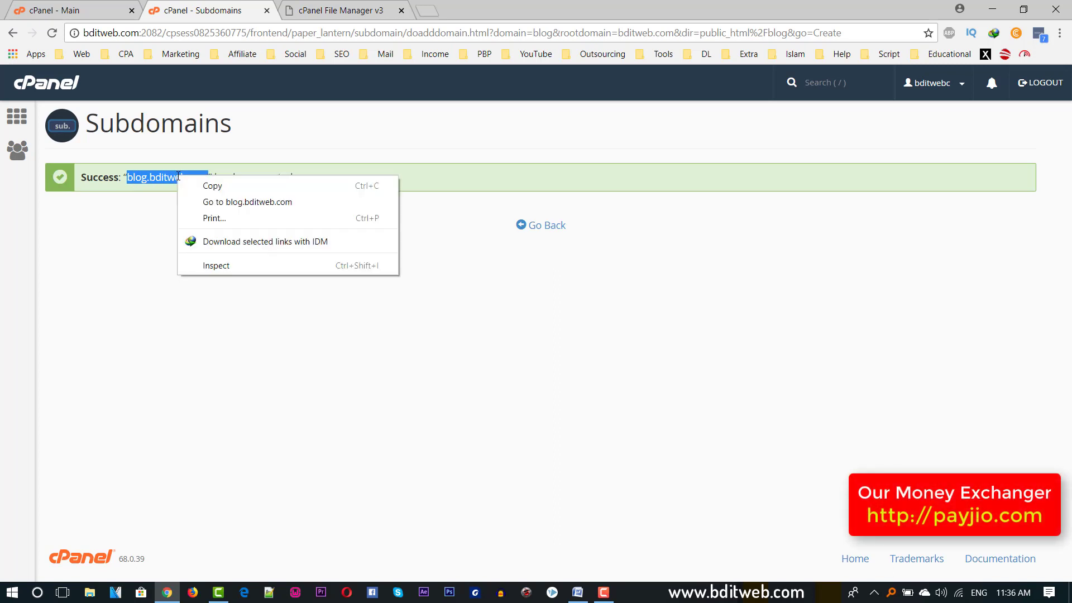
{"action": "left_click", "coordinate": [211, 184]}
{"action": "left_click", "coordinate": [547, 226]}
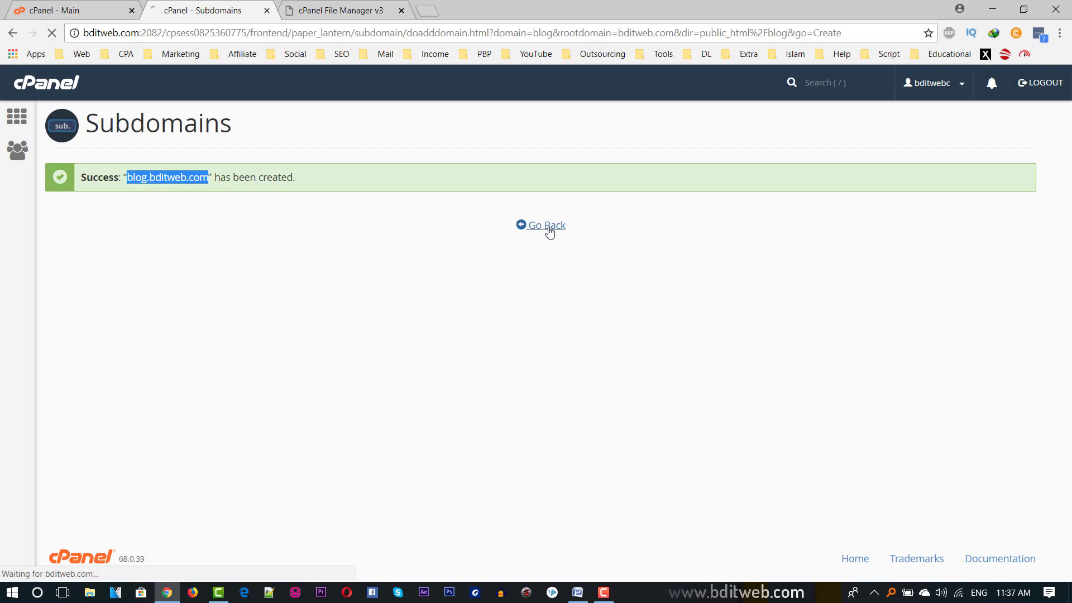
Open the blog folder inside public_html in File Manager and check the new subdomain's entry on the Subdomains page
{"action": "left_click", "coordinate": [346, 11]}
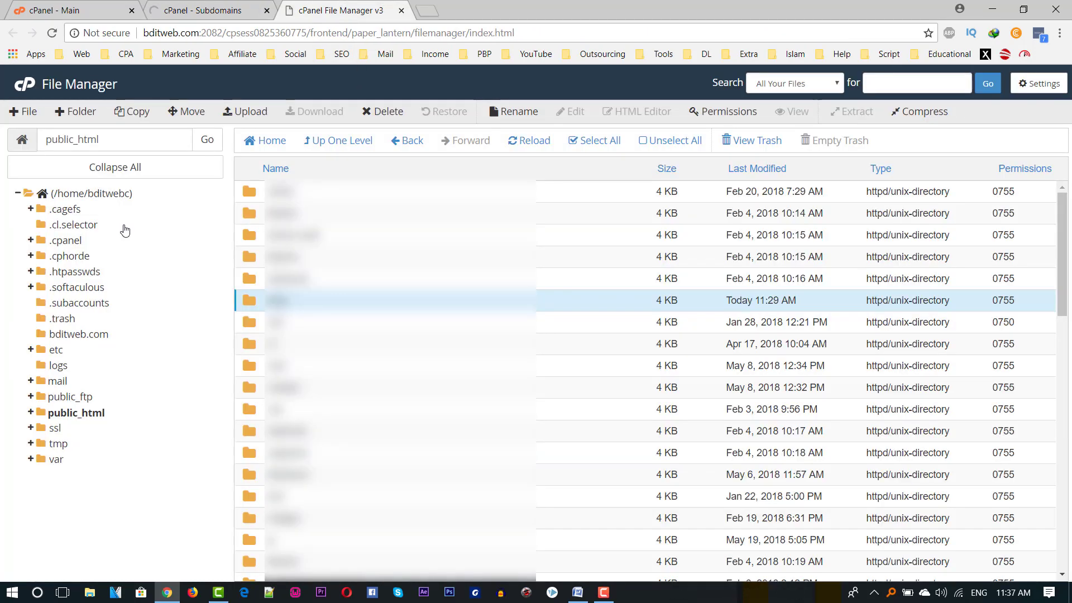
{"action": "double_click", "coordinate": [275, 300]}
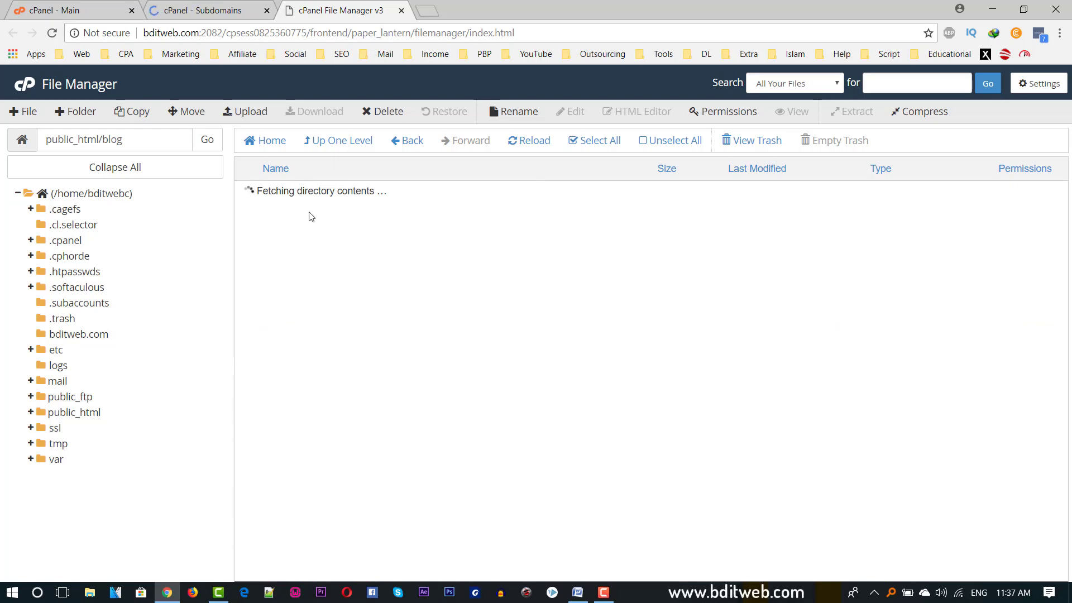
{"action": "left_click", "coordinate": [202, 10]}
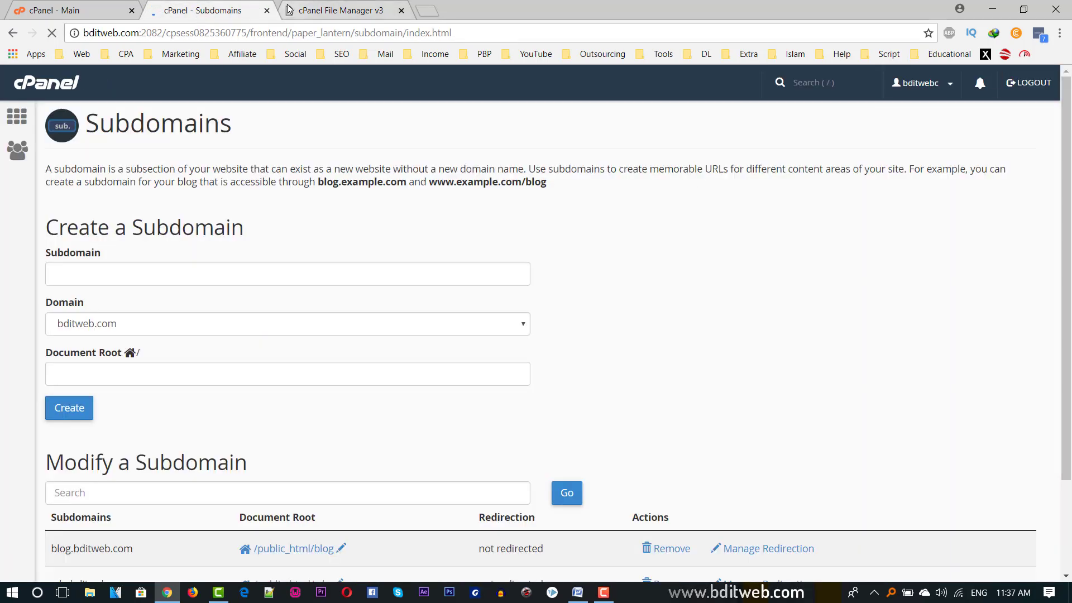
{"action": "left_click", "coordinate": [341, 10]}
Load blog.bditweb.com in a new browser tab to test the subdomain
{"action": "left_click", "coordinate": [424, 12]}
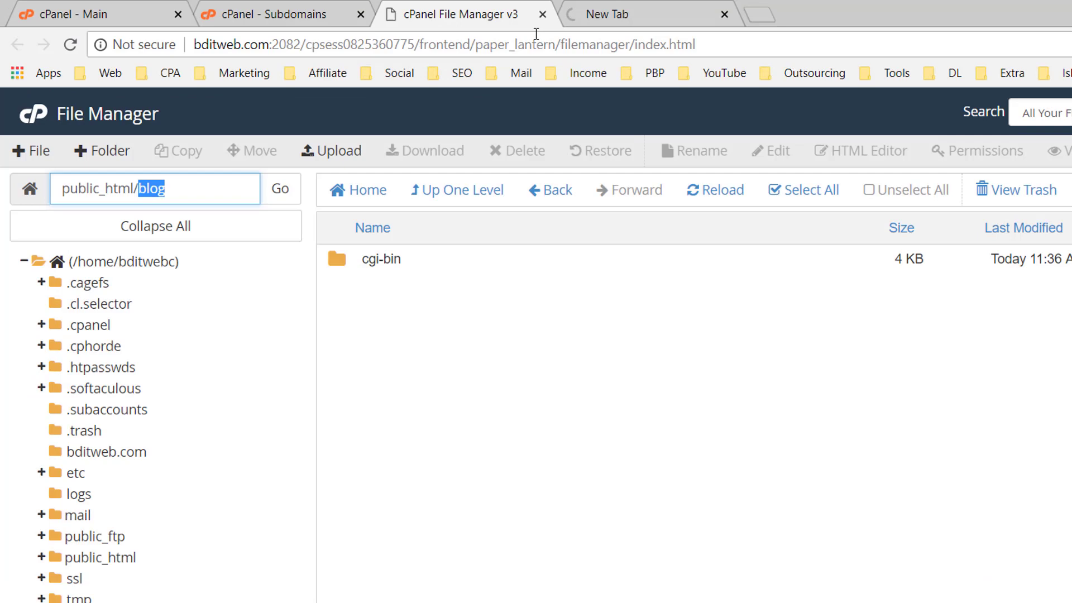
{"action": "left_click", "coordinate": [676, 5]}
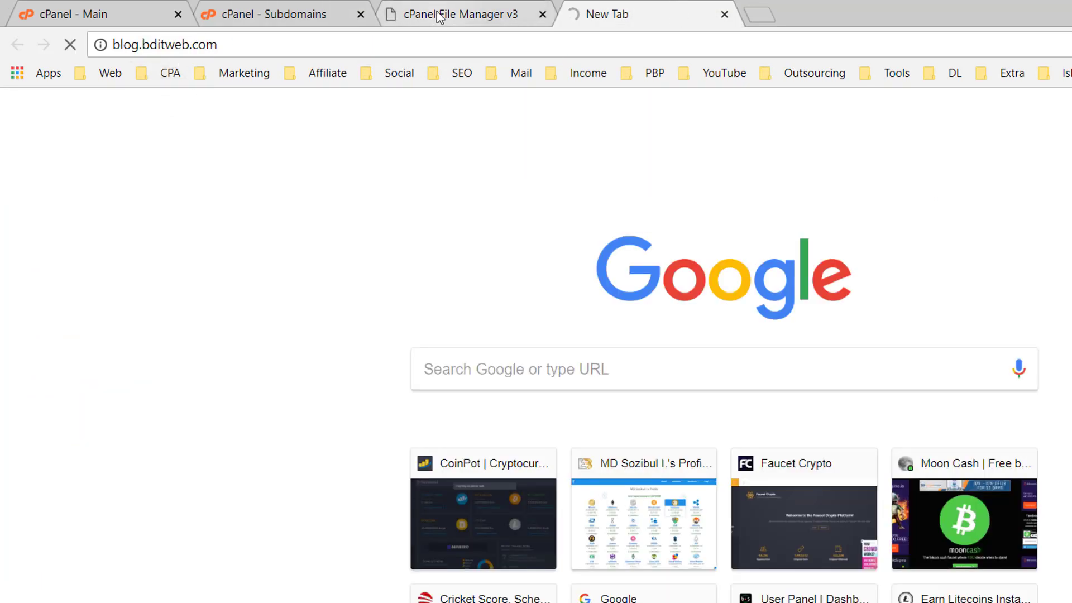
Return to File Manager and delete the cgi-bin folder from public_html/blog
{"action": "left_click", "coordinate": [498, 7]}
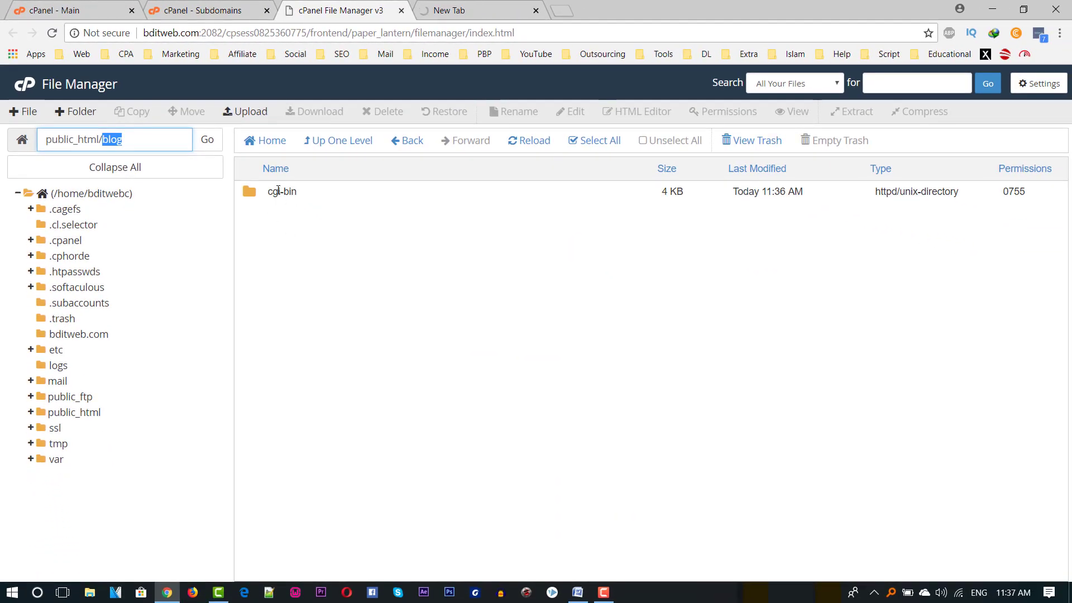
{"action": "right_click", "coordinate": [278, 191]}
{"action": "left_click", "coordinate": [323, 288]}
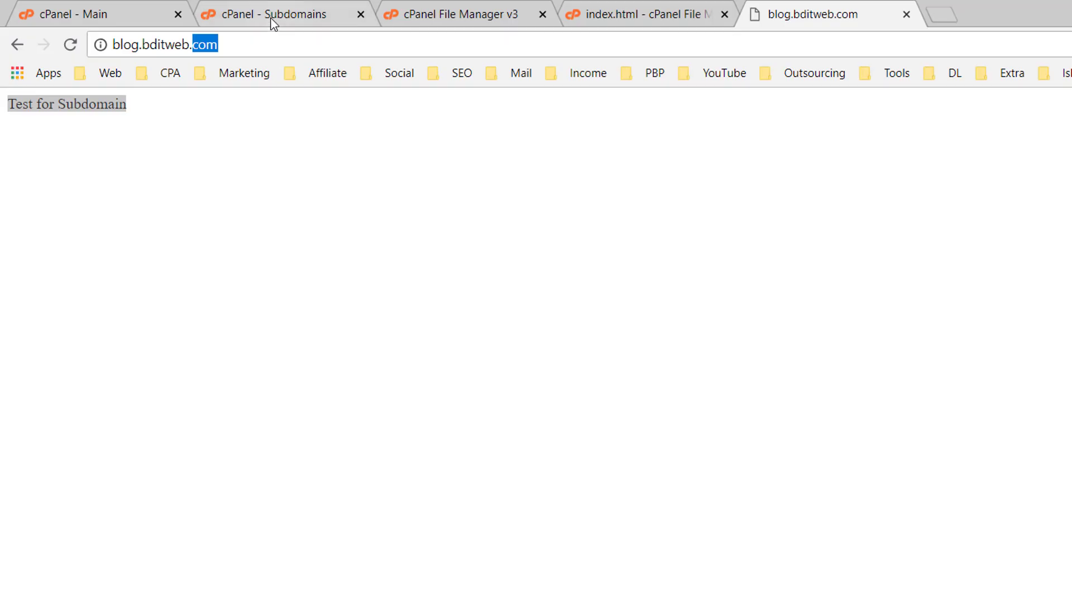
Revisit the Subdomains page and the cPanel main page, and look over the BD IT WEB channel's uploads on YouTube
{"action": "left_click", "coordinate": [200, 12]}
{"action": "left_click", "coordinate": [96, 16]}
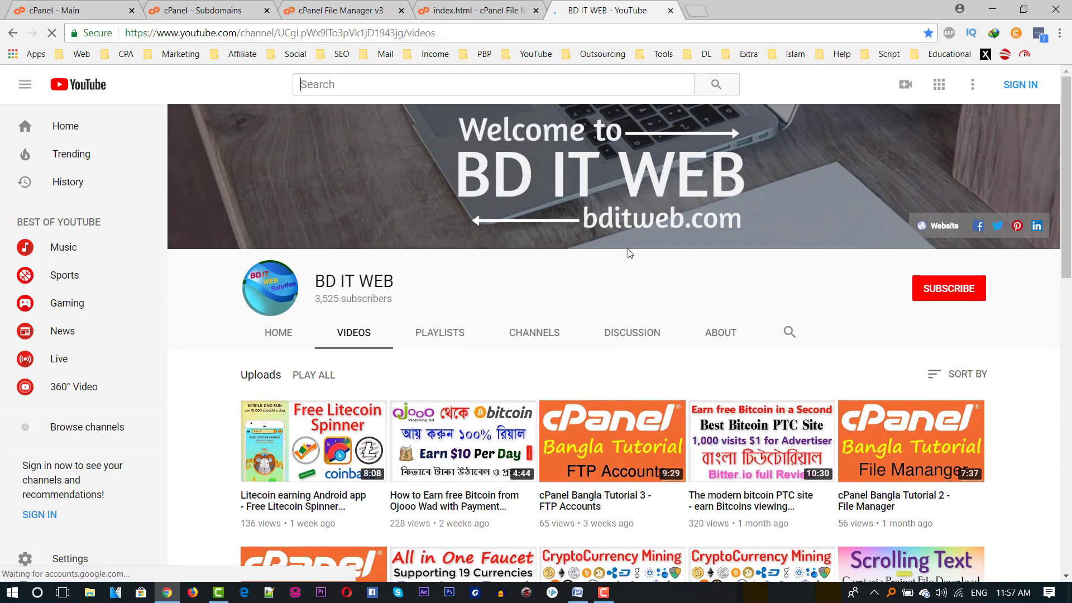
{"action": "scroll", "coordinate": [1069, 236], "scroll_direction": "down", "scroll_amount": 1}
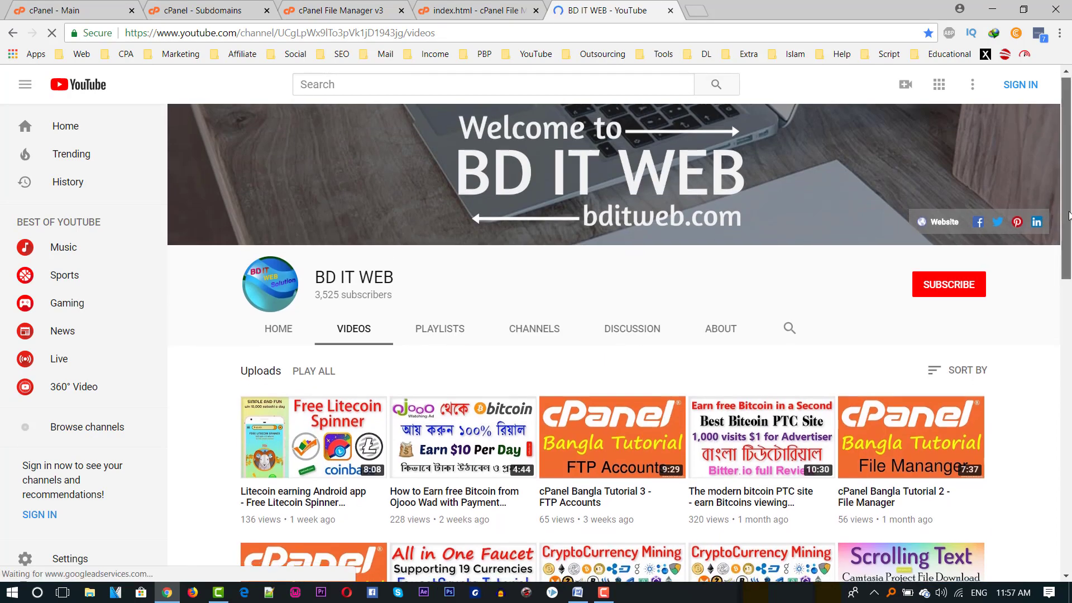